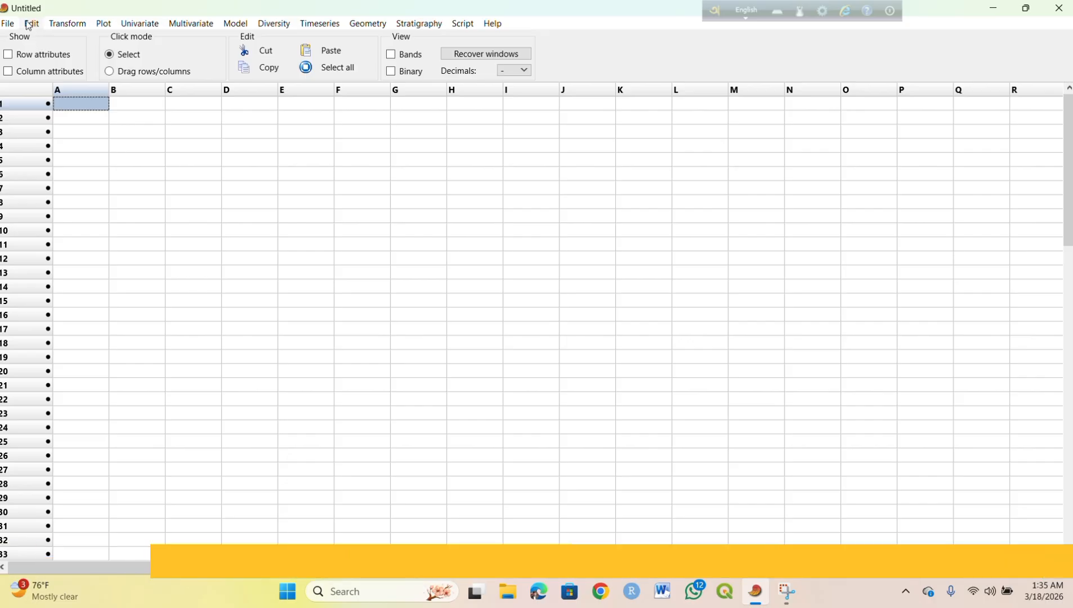
Step: Import CSV file data 1 from the PAST tutorial folder with names in rows and columns and comma separators
left_click(8, 24)
left_click(37, 53)
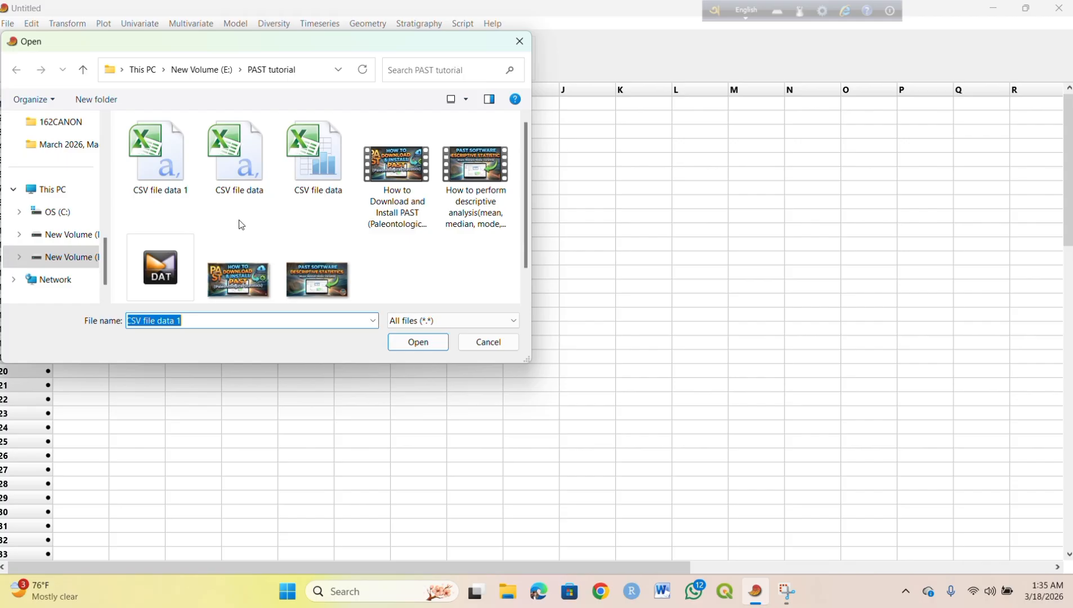
left_click(156, 176)
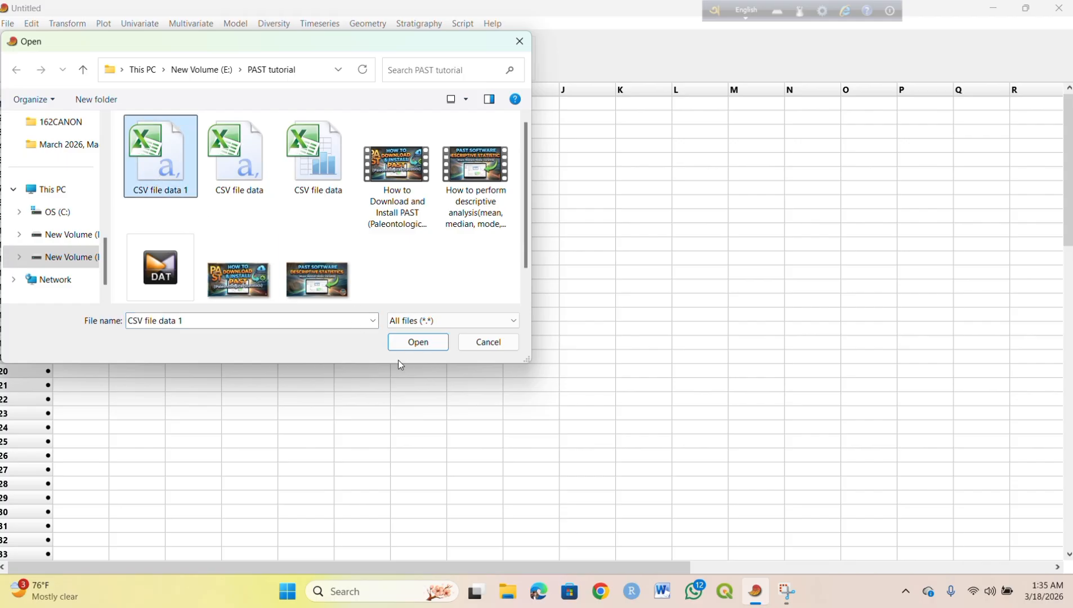
left_click(404, 344)
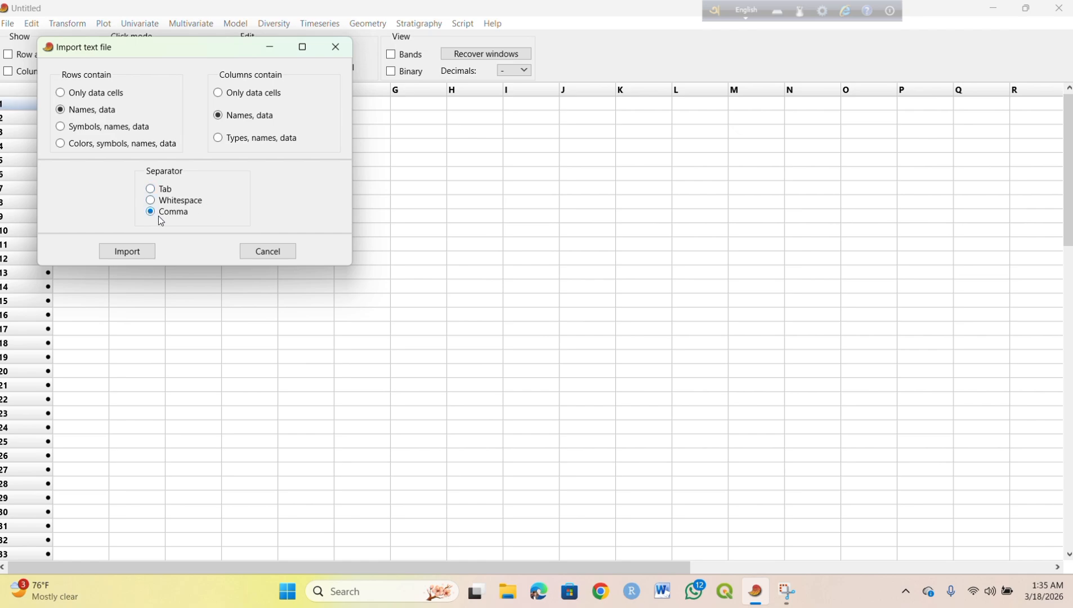
left_click(137, 251)
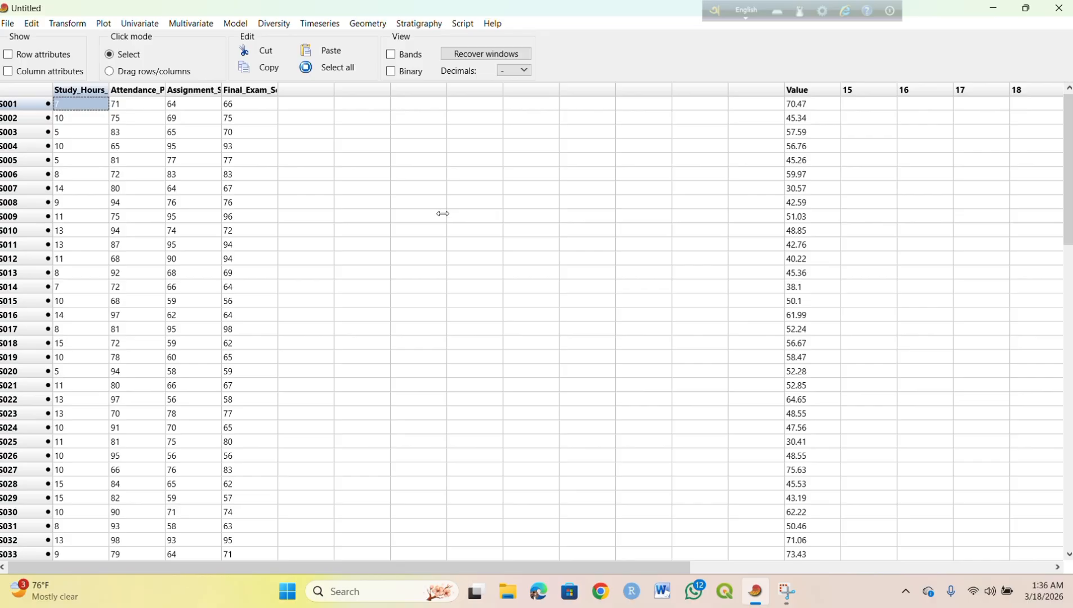
Step: Select the Study_Hours column and plot it as a histogram
left_click(91, 90)
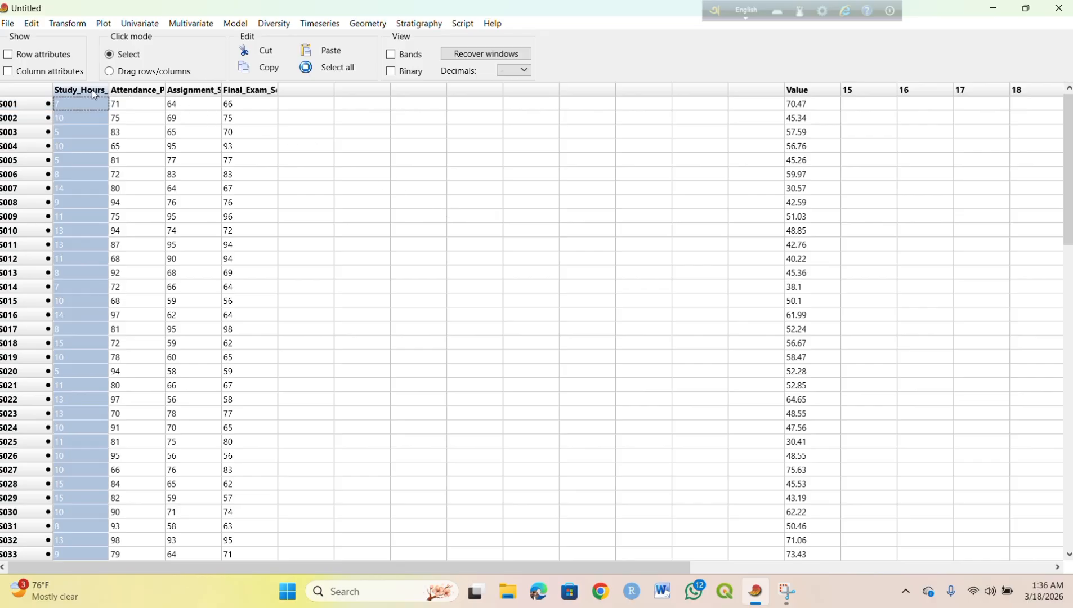
left_click(104, 23)
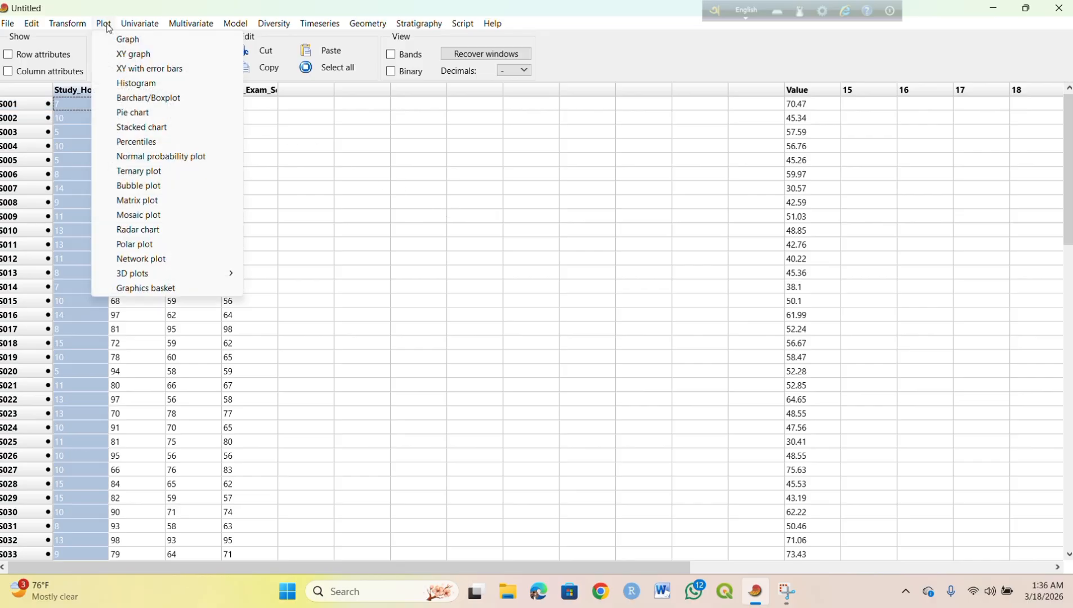
left_click(157, 83)
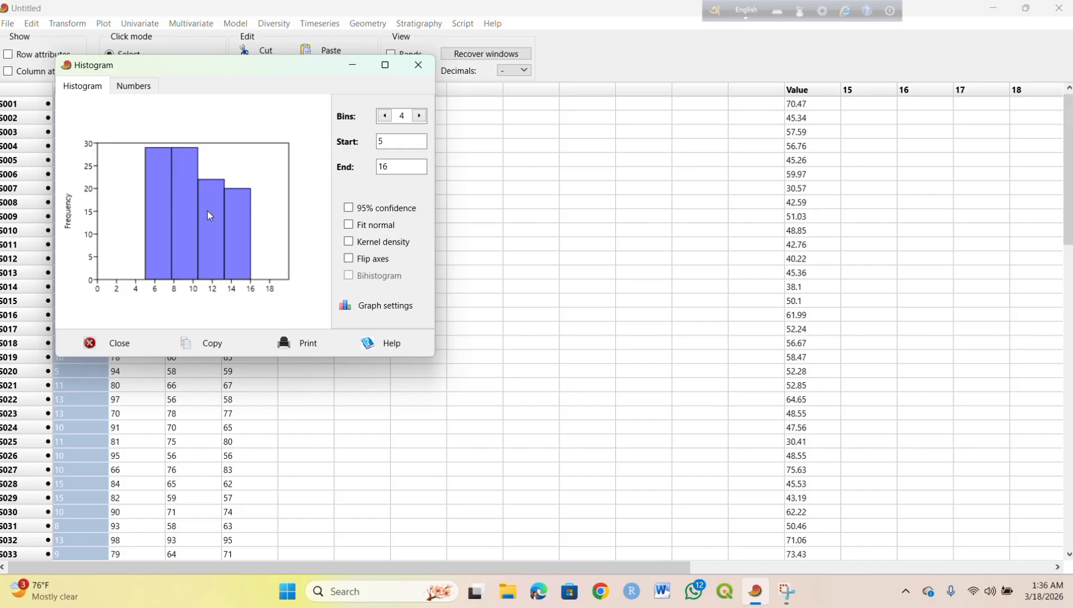
Step: Set the histogram's number of bins to 5
left_click(420, 116)
left_click(422, 117)
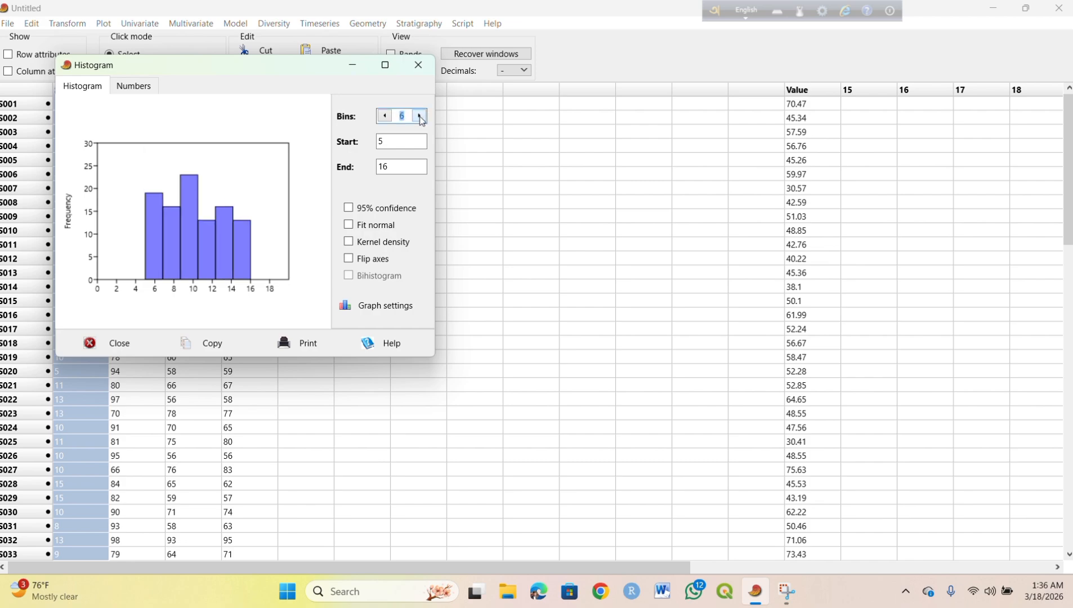
left_click(390, 120)
left_click(391, 119)
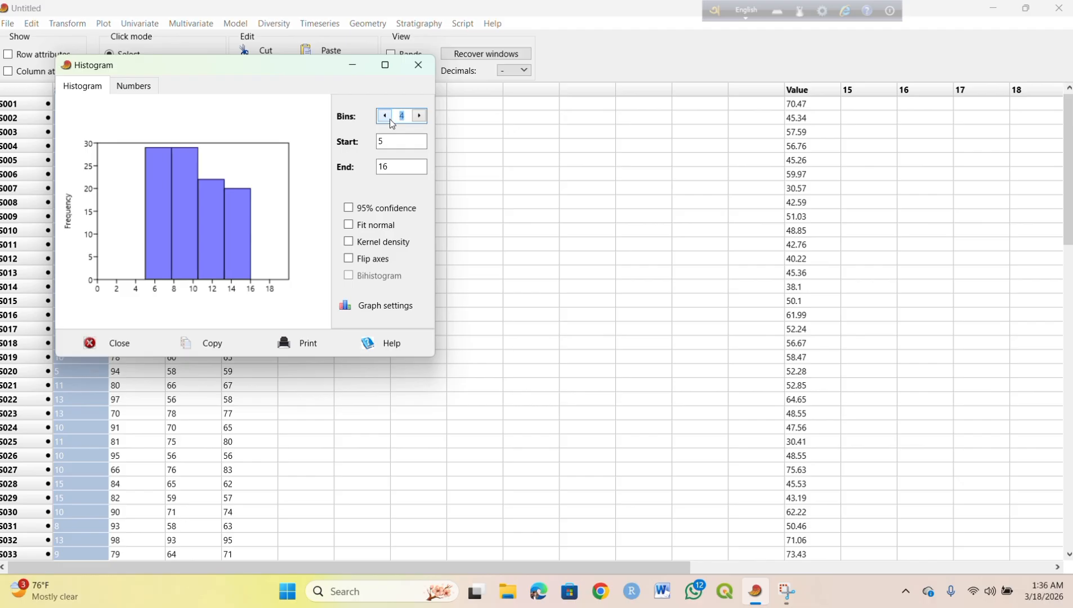
left_click(420, 117)
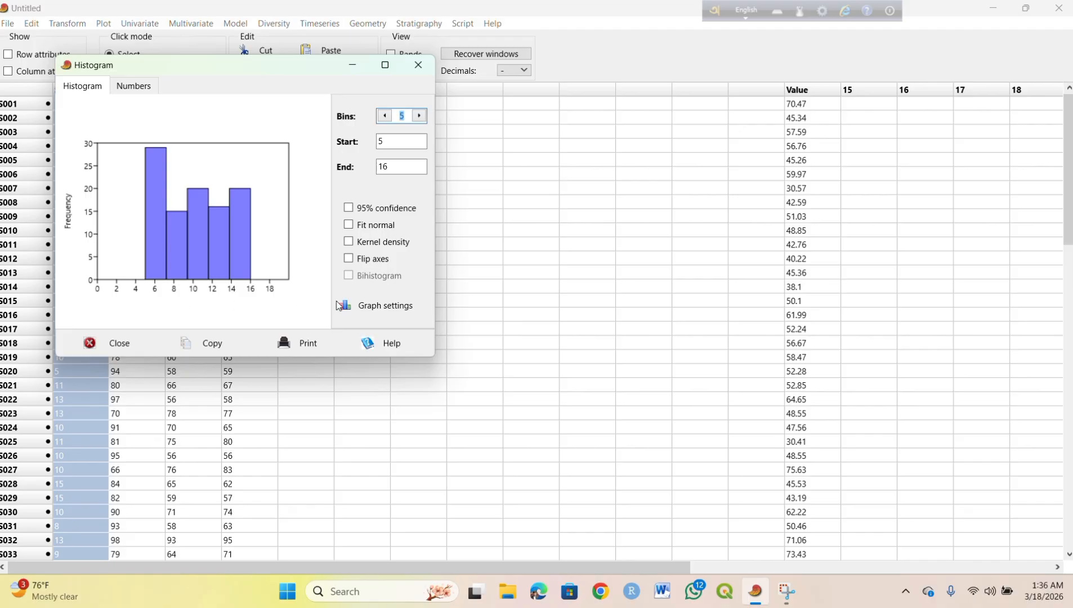
Step: Label the histogram's x axis Study hours in the graph settings
left_click(369, 307)
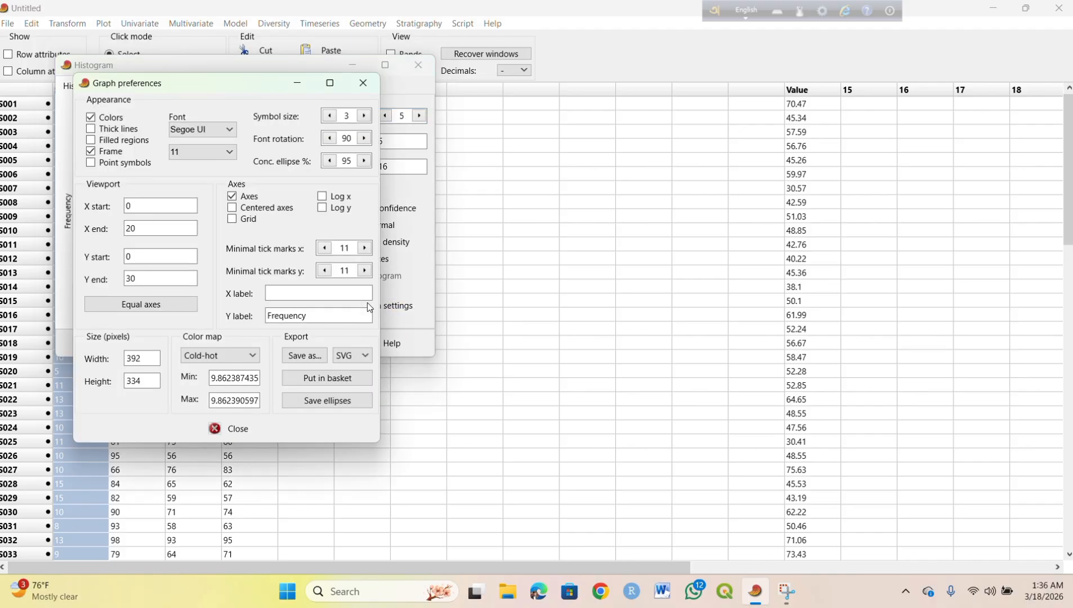
left_click(290, 294)
type("Studyhours")
left_click(370, 82)
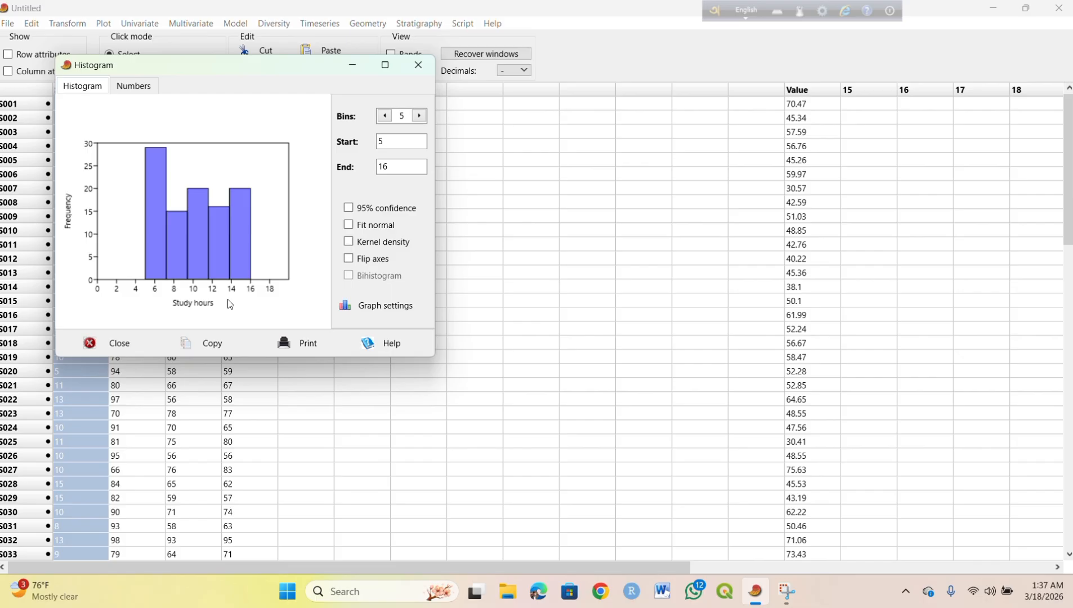
Step: Toggle the 95% confidence bars on and off, overlay a fitted normal curve, and close the histogram
left_click(349, 211)
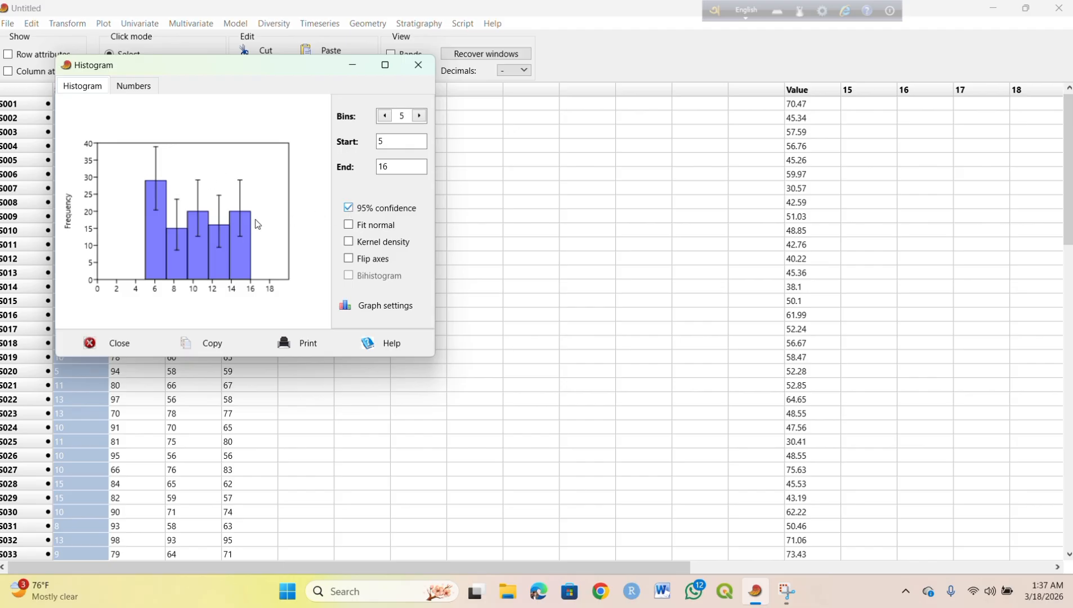
left_click(349, 208)
left_click(349, 225)
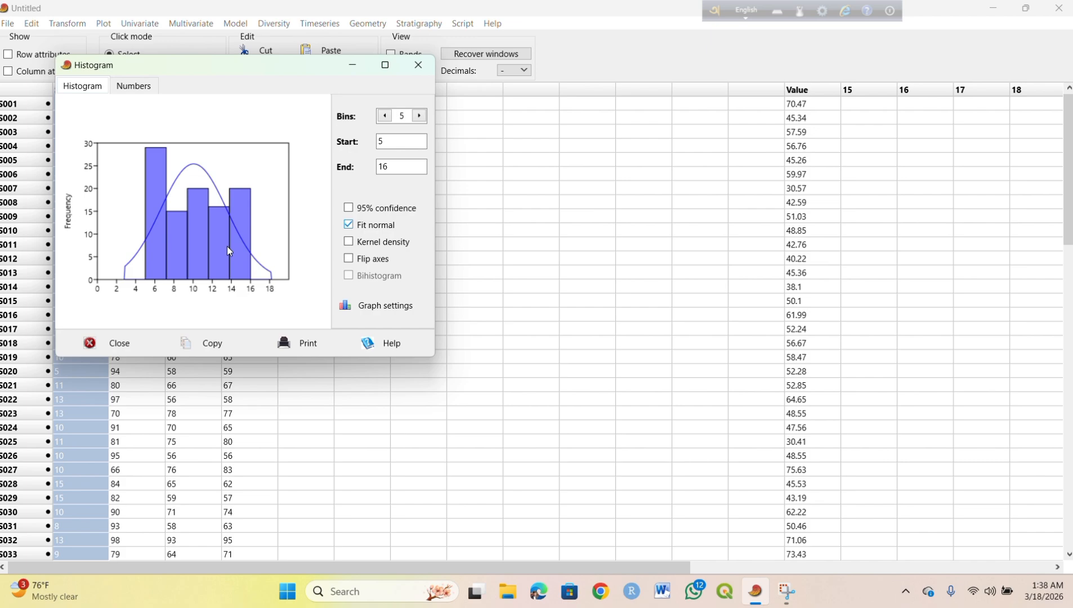
left_click(418, 65)
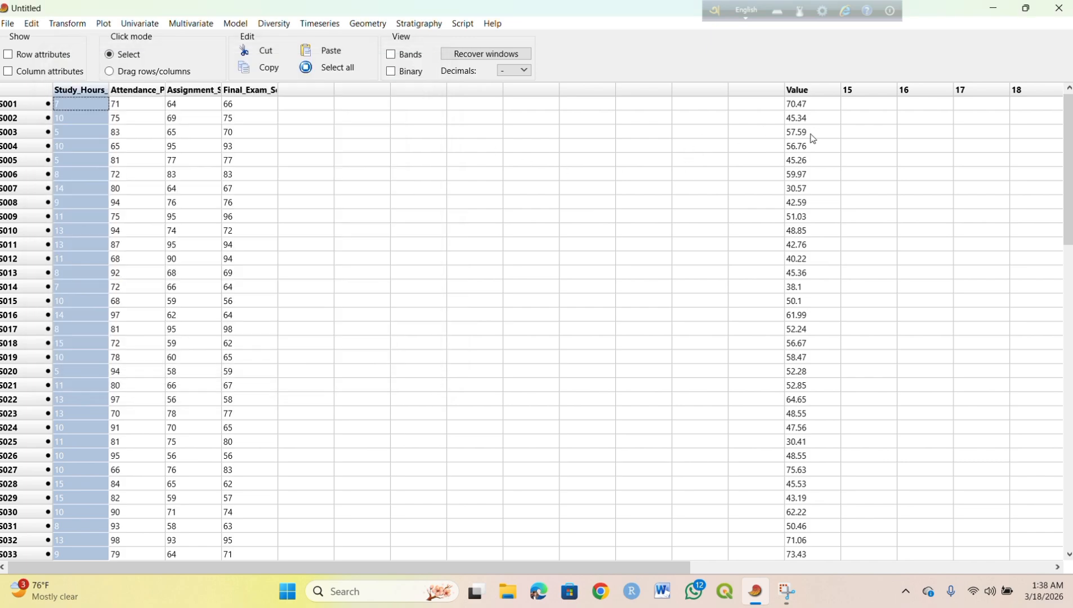
Step: Select the Value column, plot it as a histogram, and overlay a fitted normal curve
left_click(692, 159)
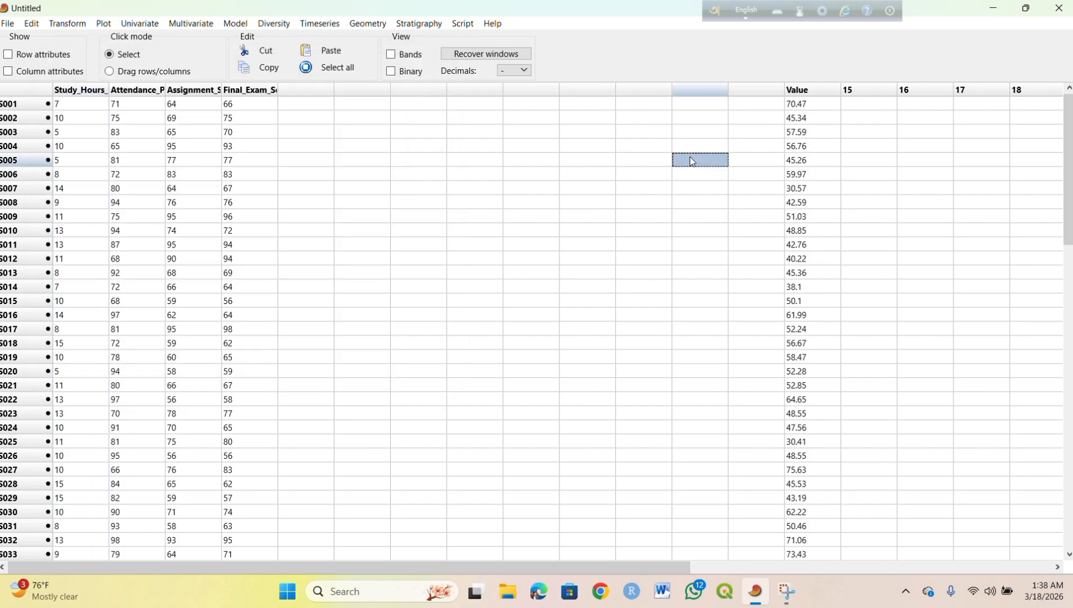
left_click(807, 91)
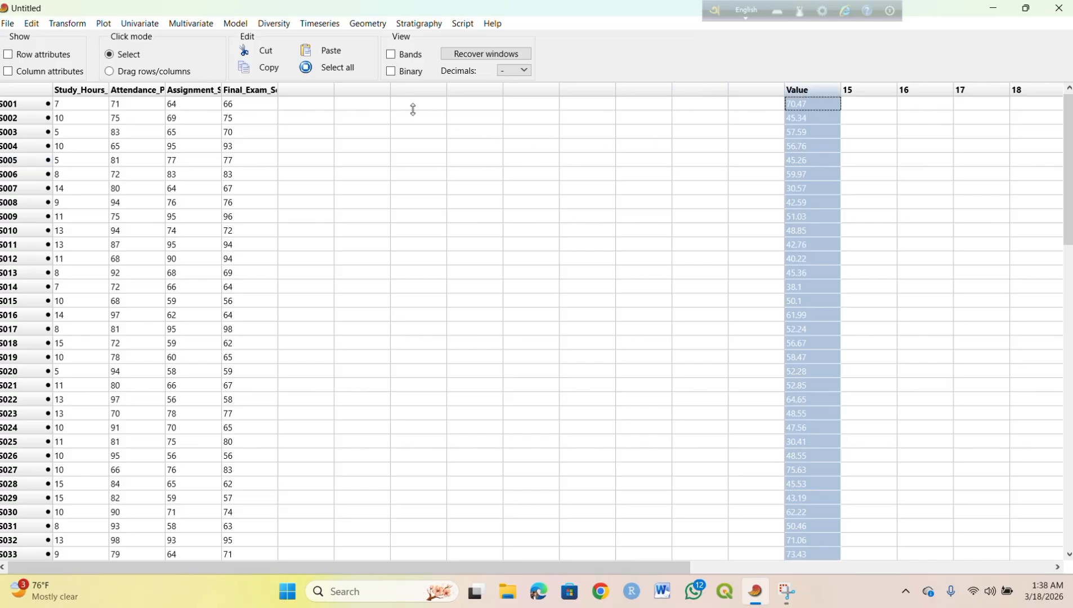
left_click(103, 24)
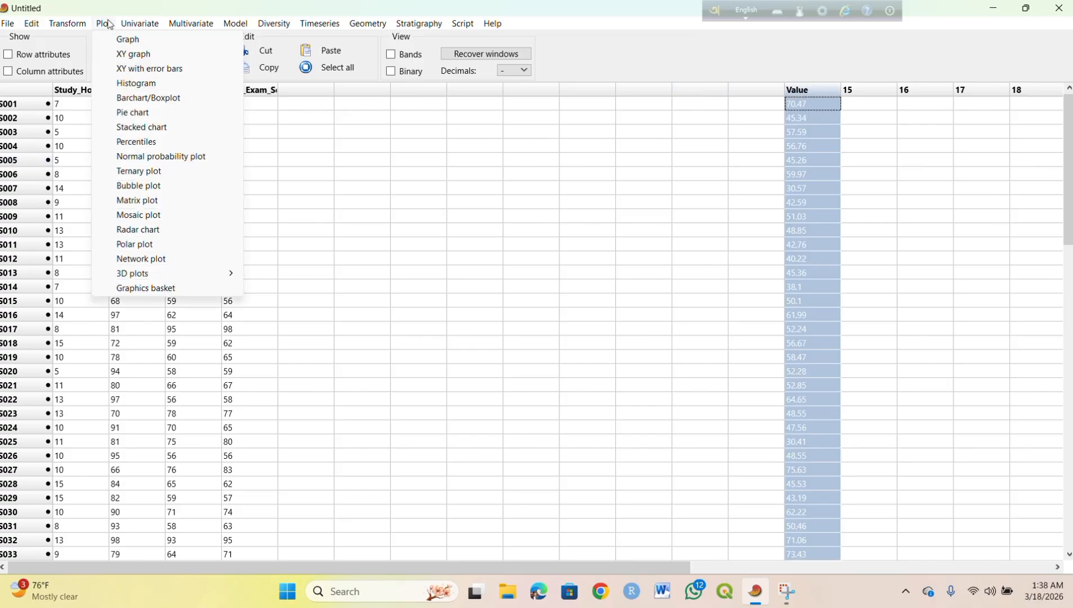
left_click(138, 84)
left_click(386, 263)
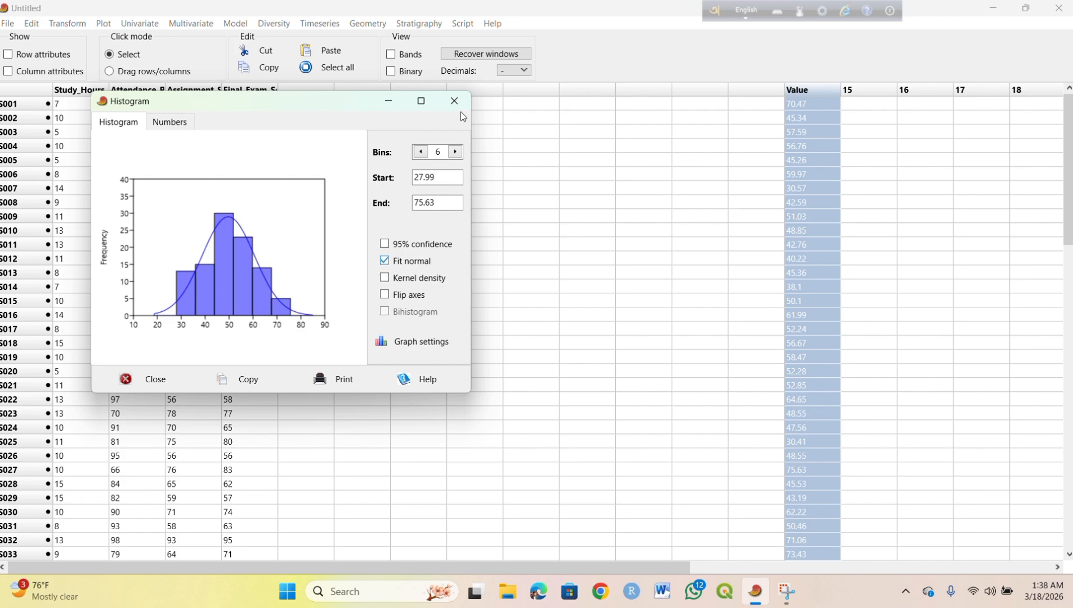
Step: Show the kernel density curve instead of the fitted normal curve
left_click(384, 278)
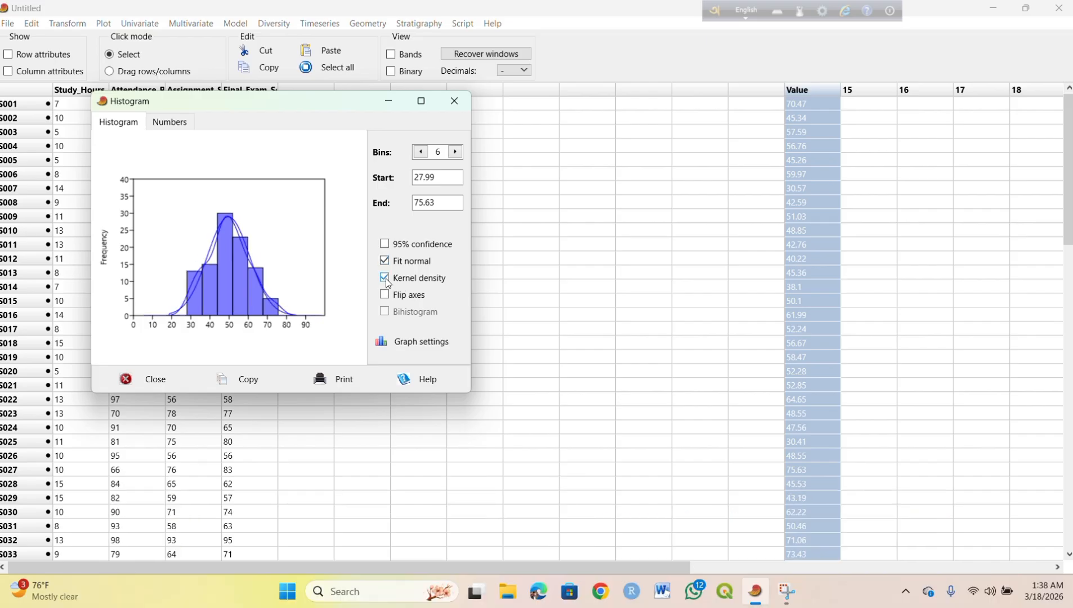
left_click(384, 261)
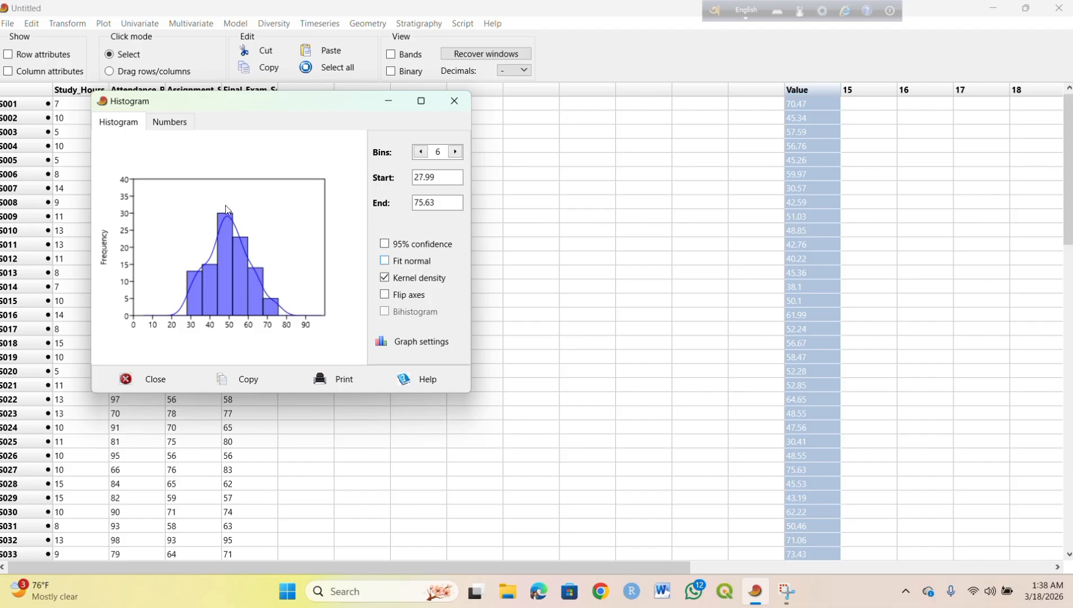
Step: Flip the histogram's axes and back, then restore the normal curve and remove the kernel density
left_click(385, 298)
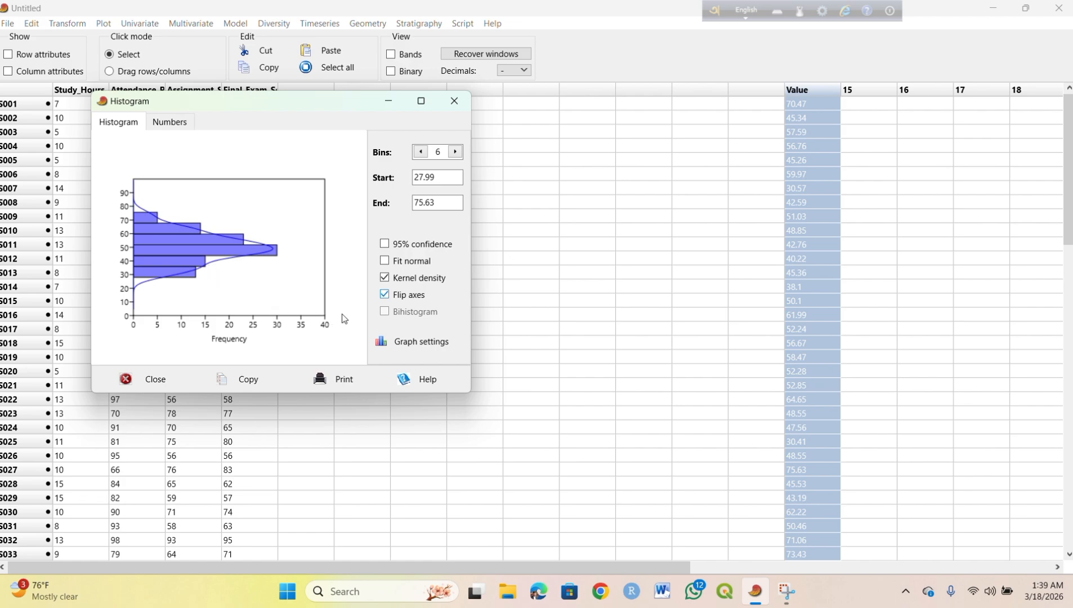
left_click(385, 295)
left_click(386, 262)
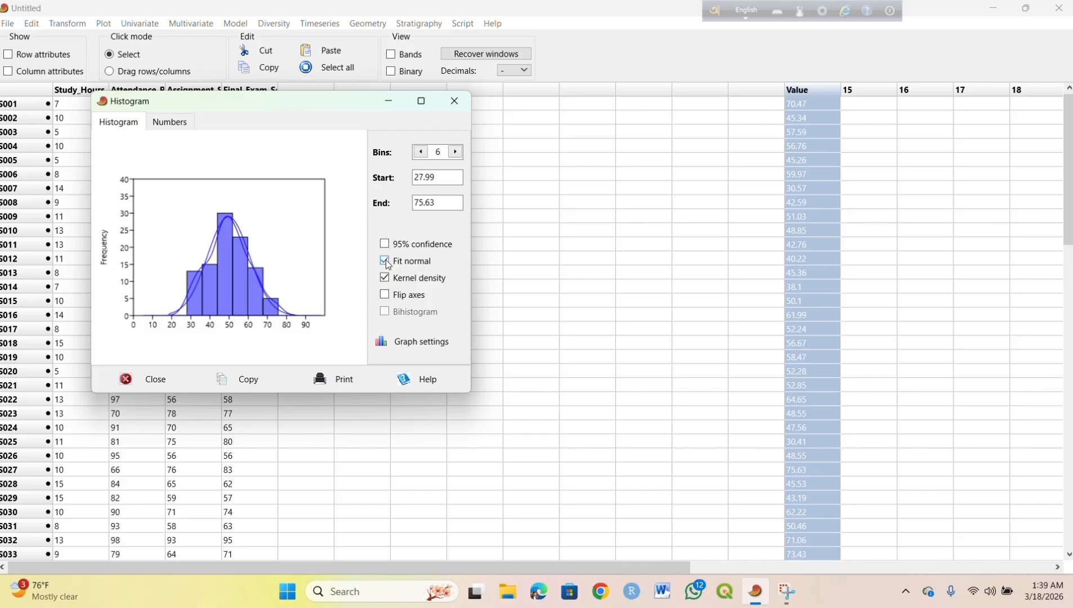
left_click(385, 278)
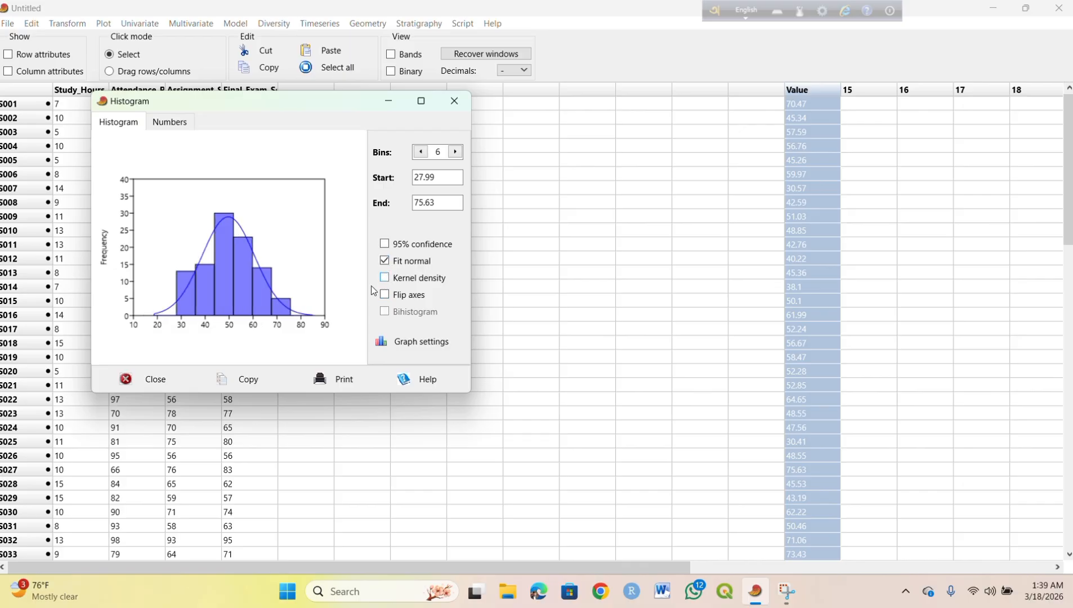